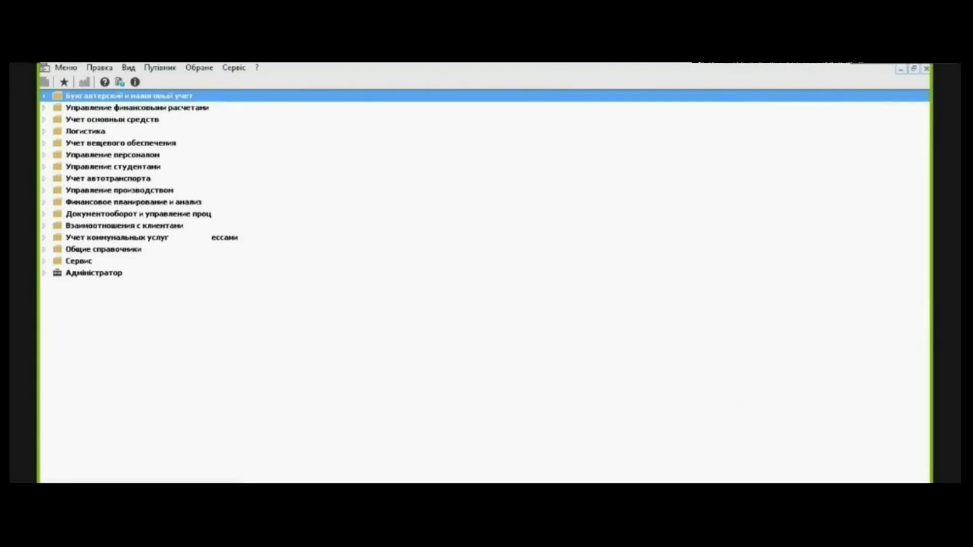
Step: Open the sales tax invoice register (Нал. накладные на продажу) from Книга покупок/продаж in the accounting and tax section
click(44, 96)
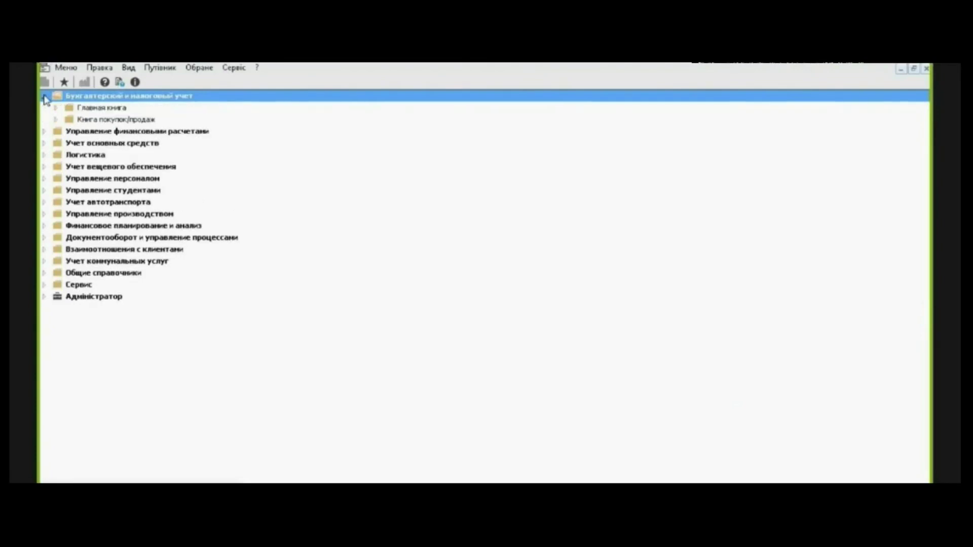
click(56, 120)
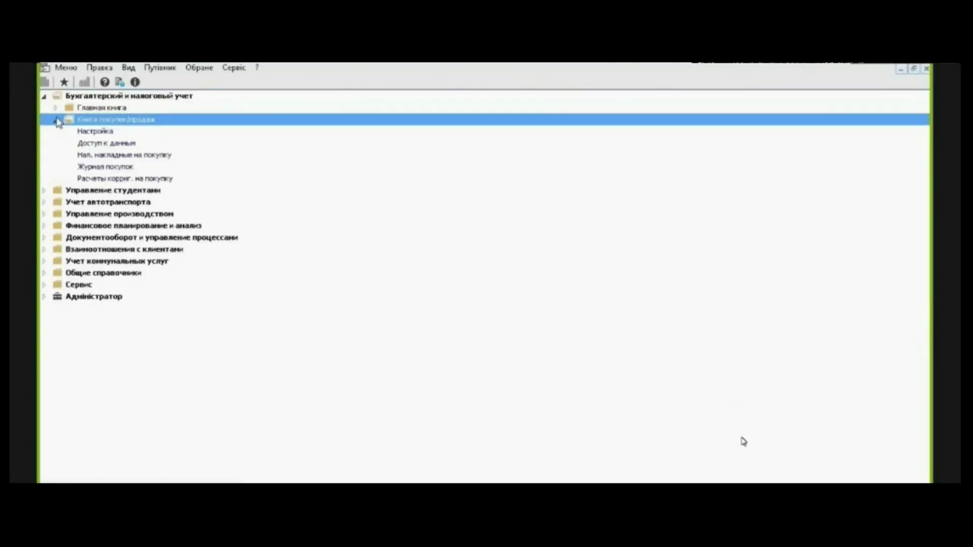
double_click(146, 191)
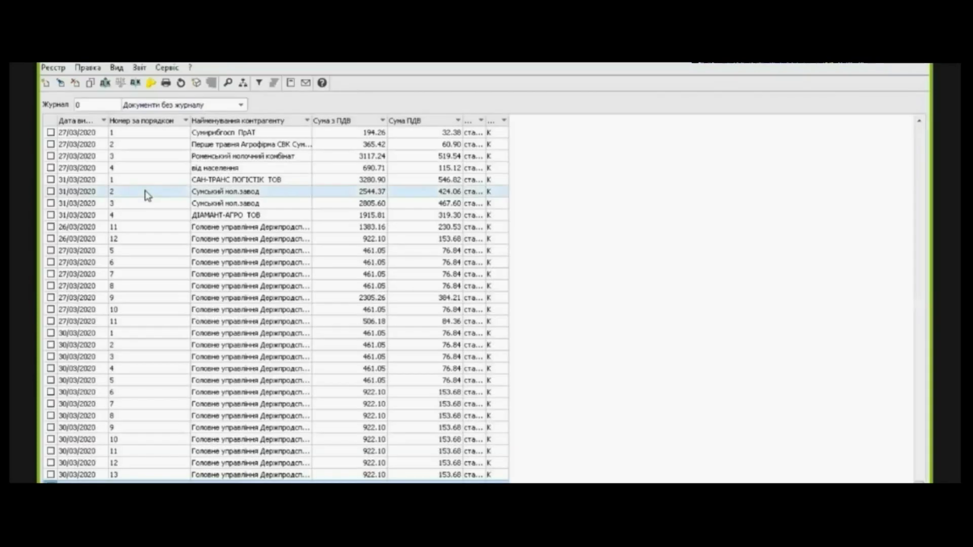
Step: Export sales tax invoices 11, 12 and 13 dated 30/03/2020 to M.E.Doc using the J1201010 template
click(50, 475)
click(50, 462)
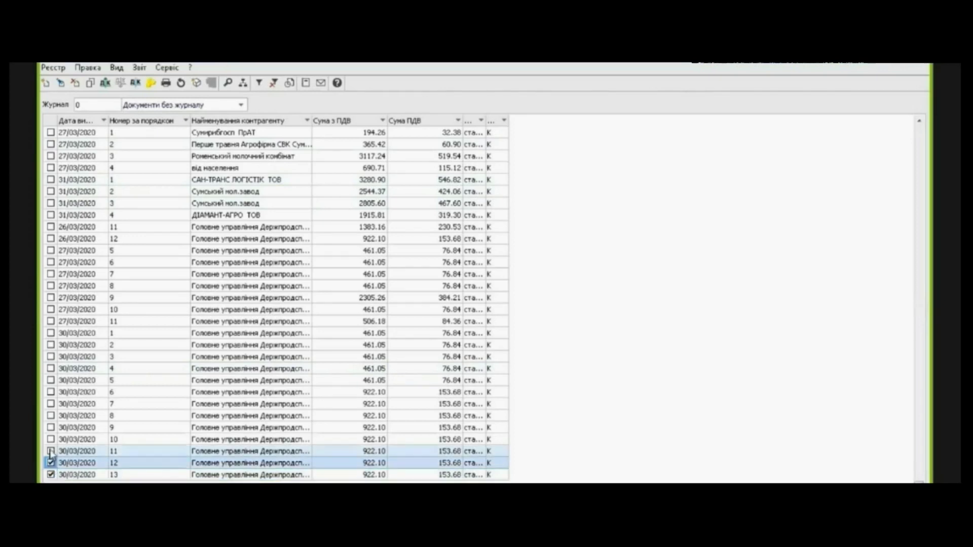
click(51, 451)
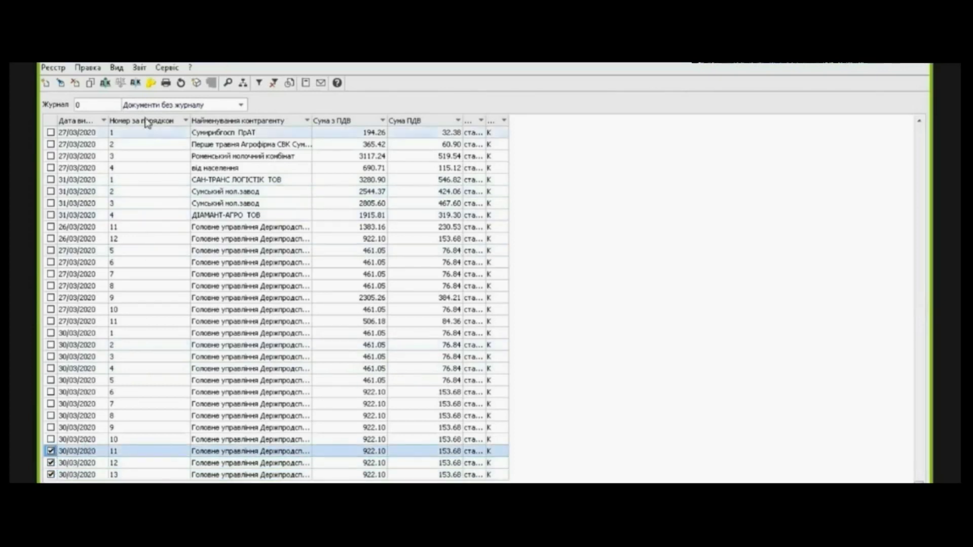
click(151, 85)
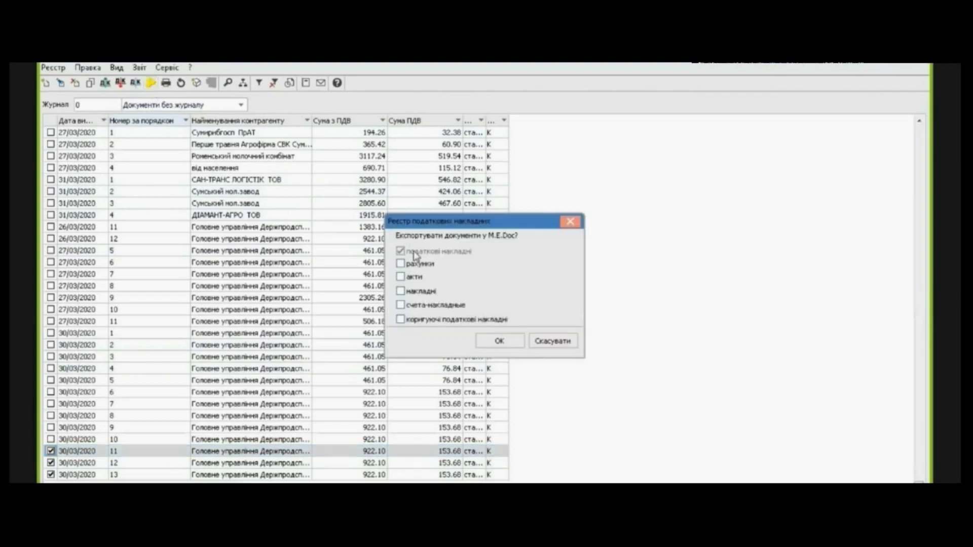
click(512, 341)
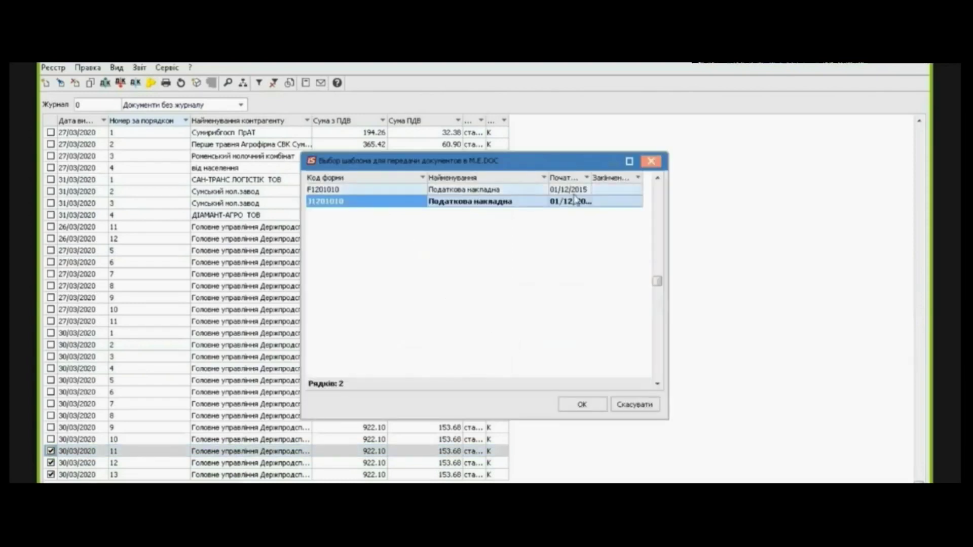
click(580, 409)
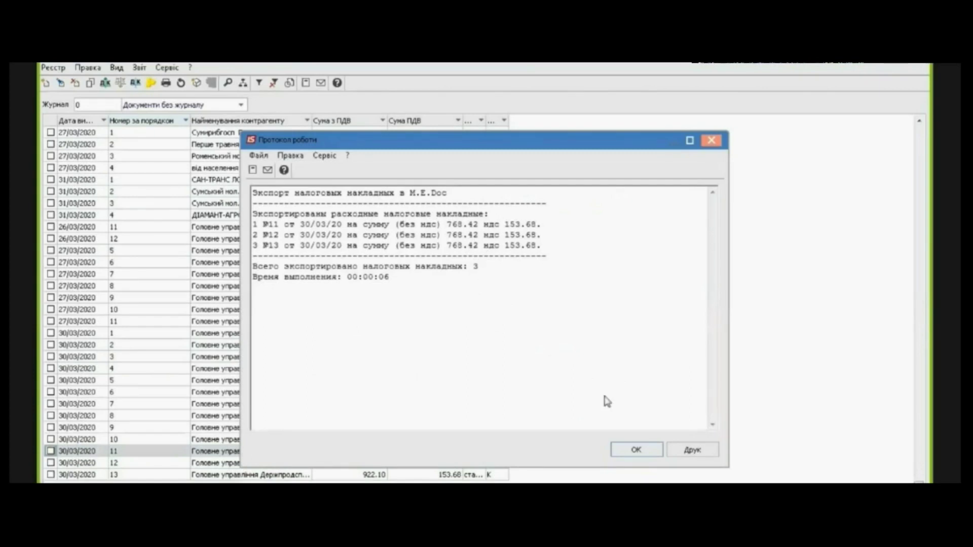
click(634, 450)
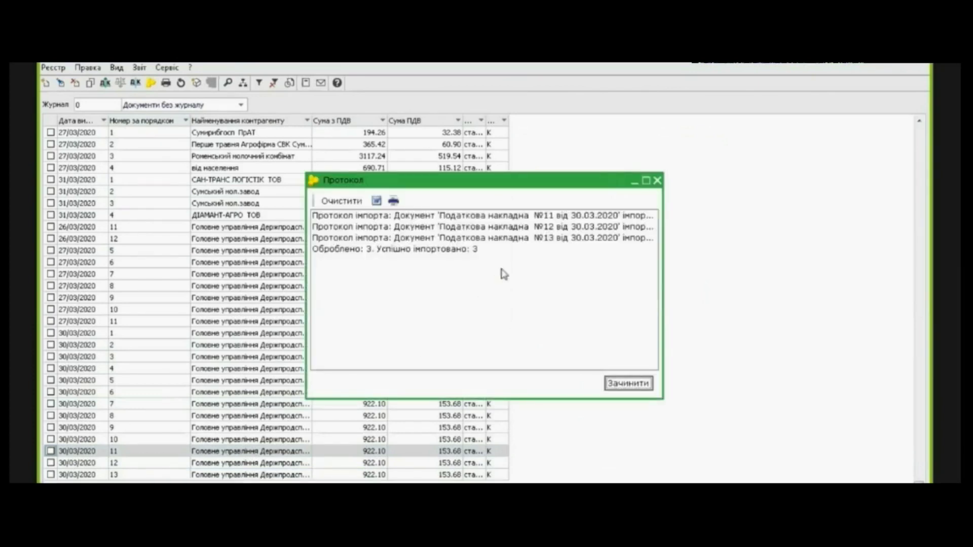
click(629, 384)
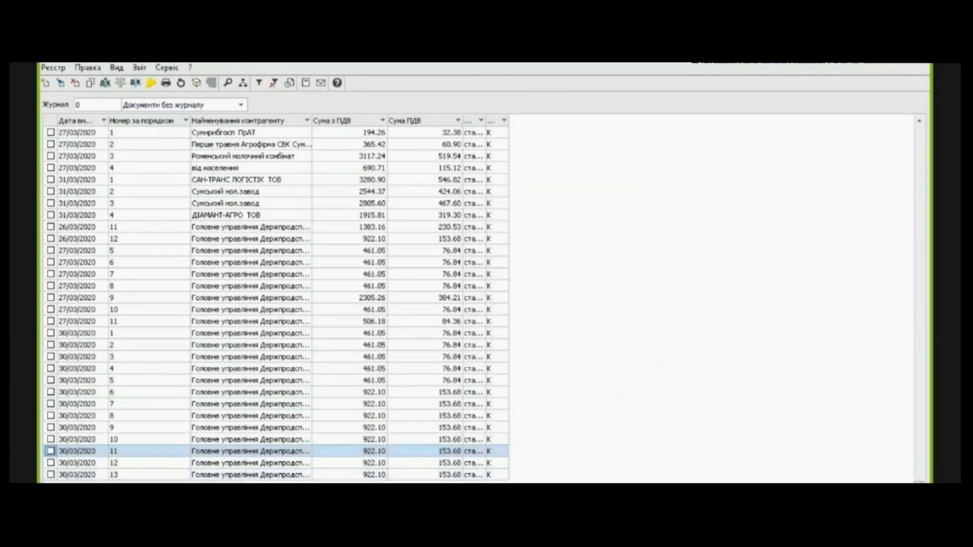
key(Escape)
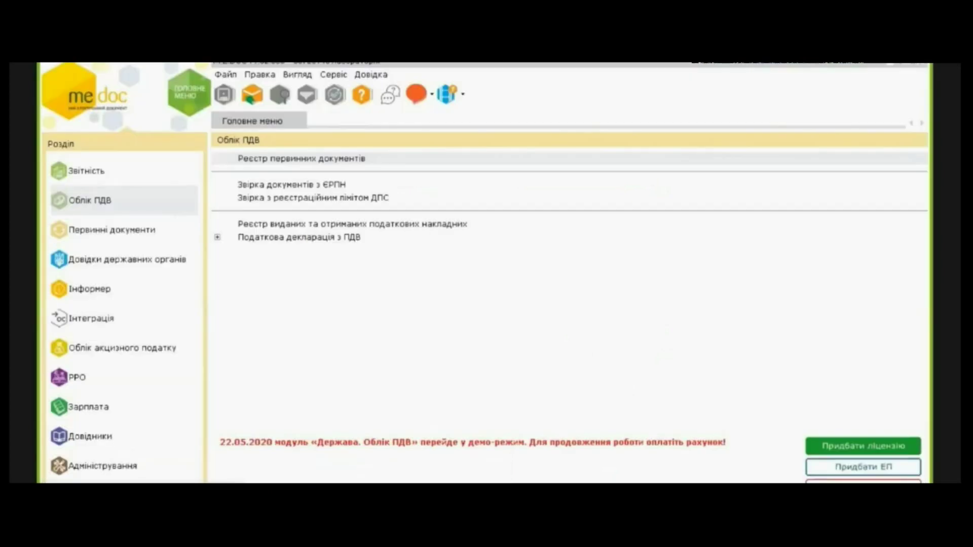
Step: In M.E.Doc, open imported tax invoice 13 dated 30.03.2020 from Реєстр первинних документів and review its contents
click(285, 160)
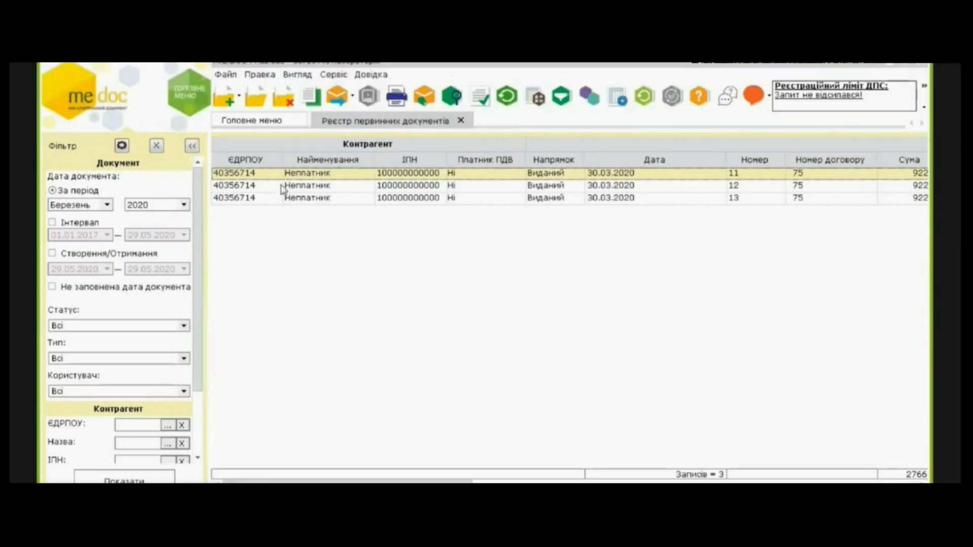
click(286, 187)
click(287, 199)
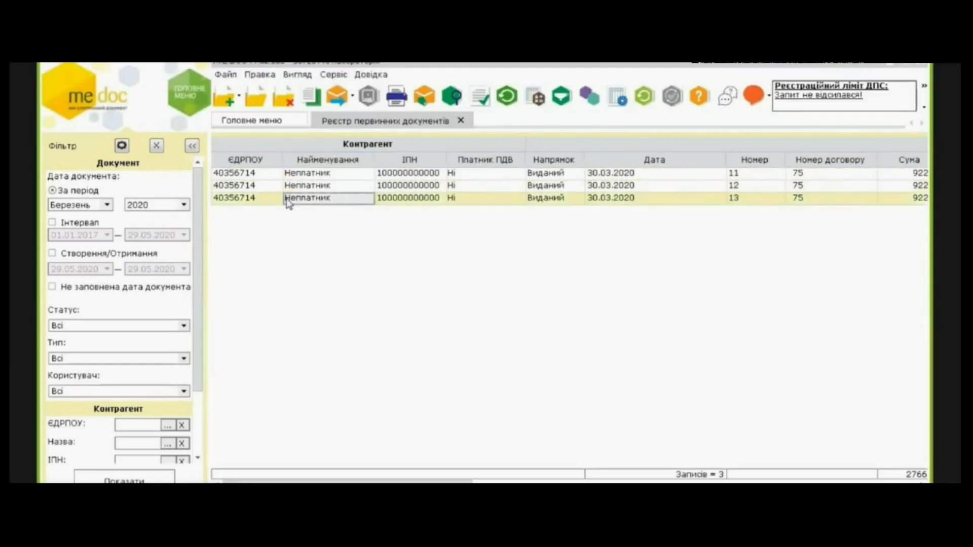
double_click(288, 200)
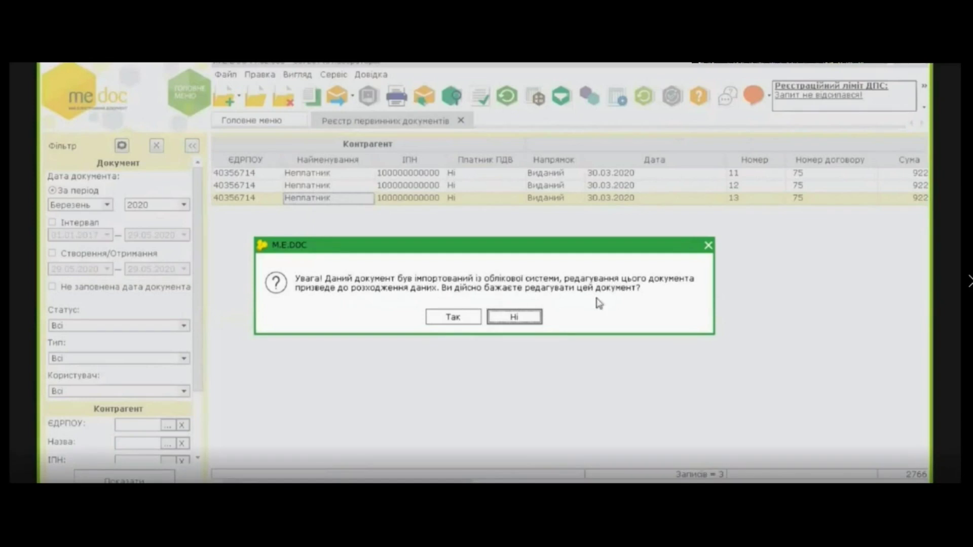
click(452, 319)
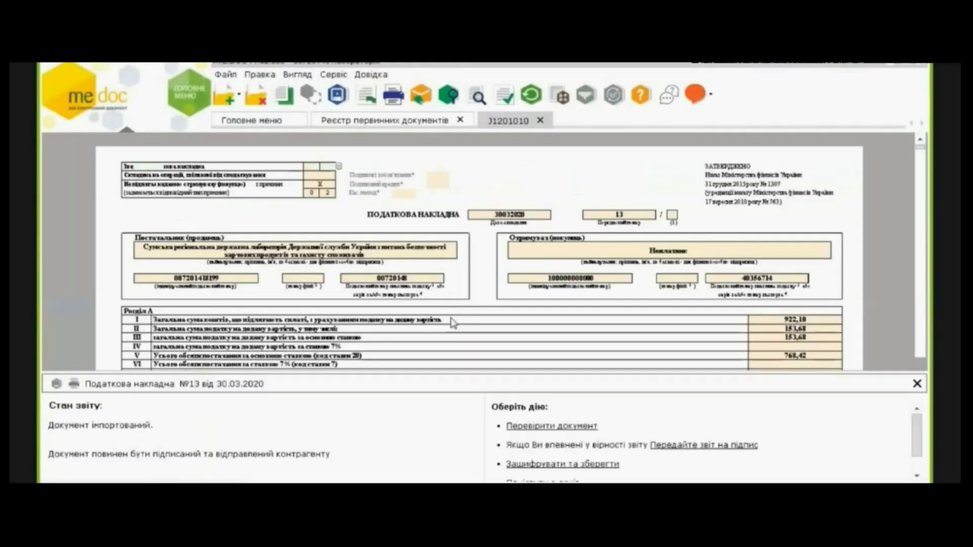
click(920, 364)
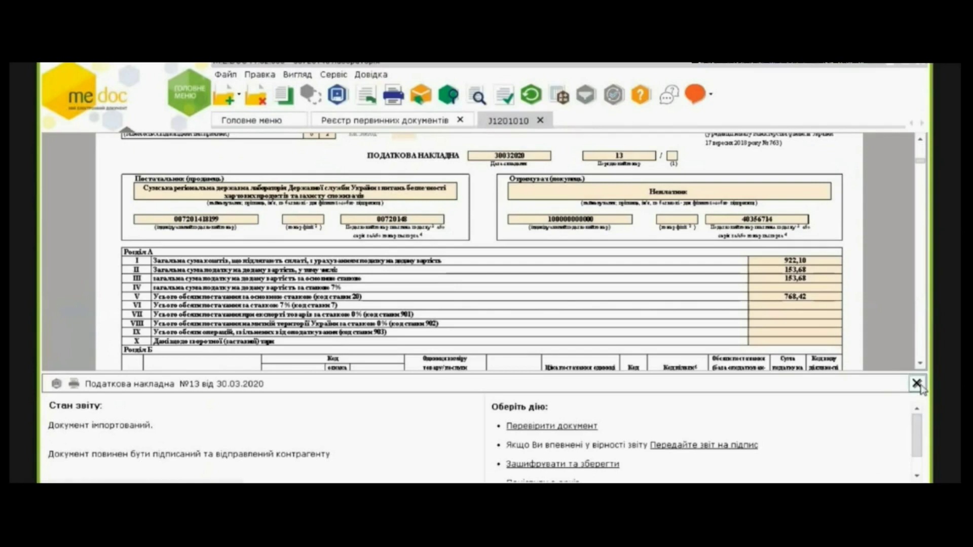
click(918, 384)
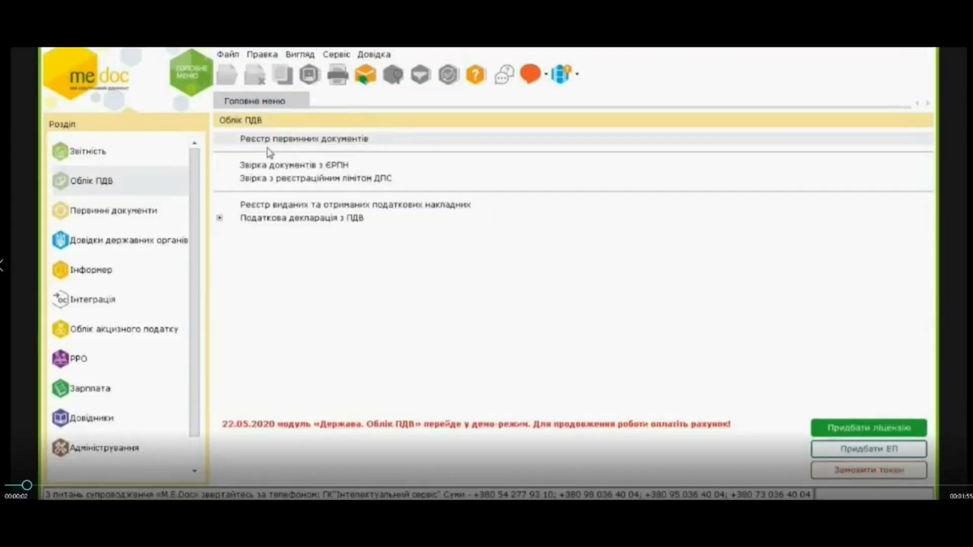
Step: Open tax invoice 233 for ТОВ "ТЕСТ" from Реєстр первинних документів, check it for errors and close it
click(259, 140)
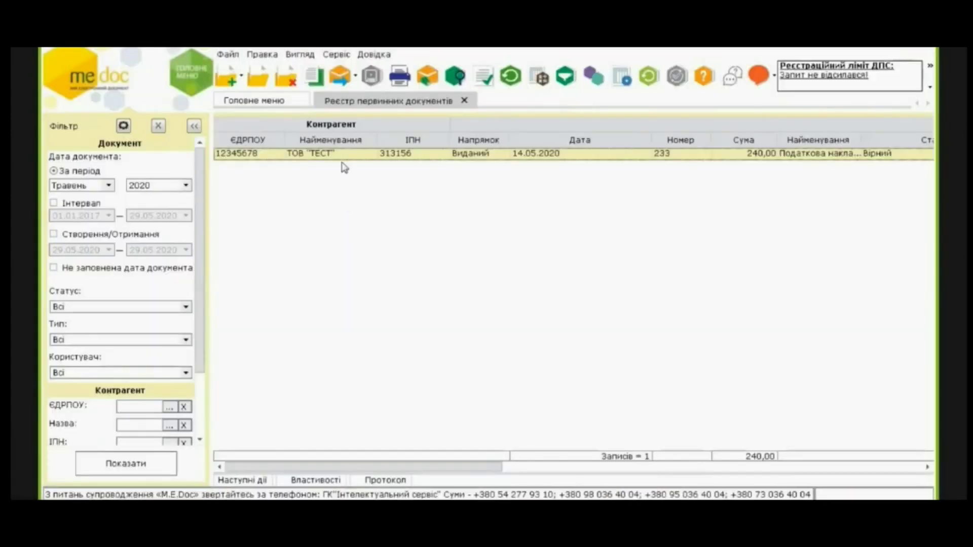
double_click(346, 154)
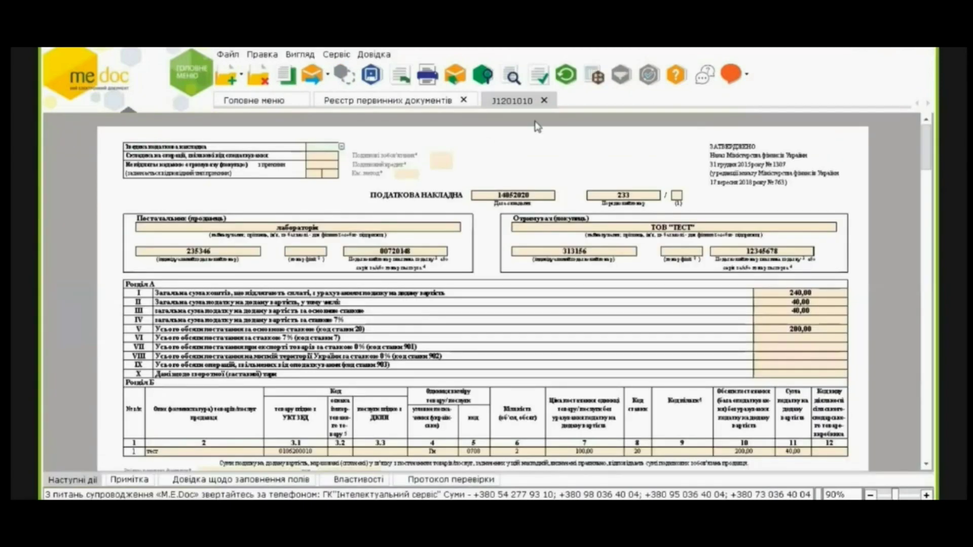
click(539, 75)
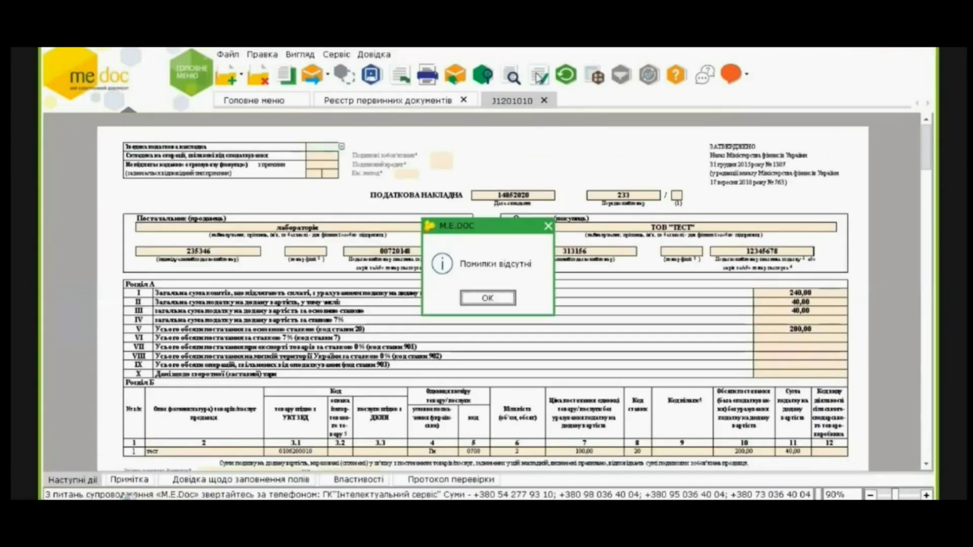
click(488, 298)
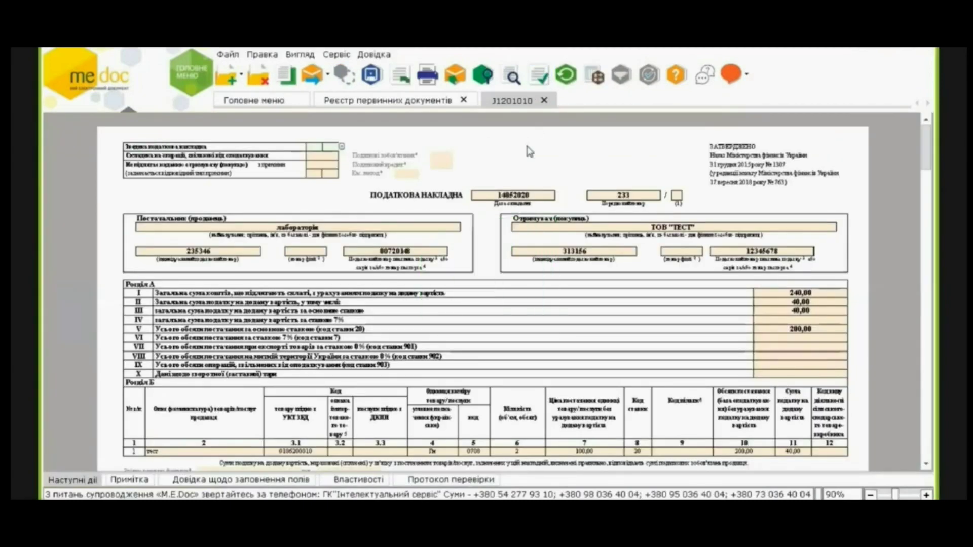
click(544, 100)
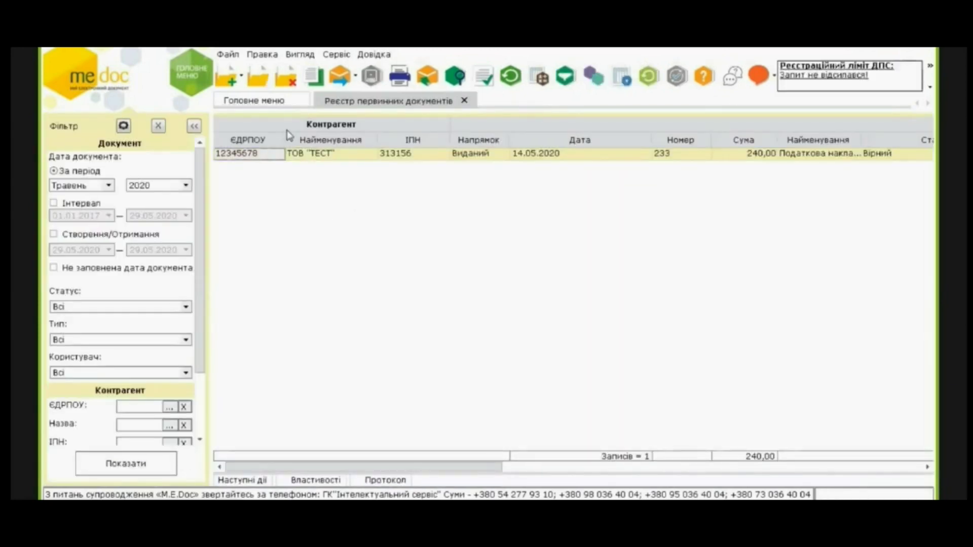
Step: Export tax invoice 233 to the accounting system (Експорт до облікової системи)
click(228, 55)
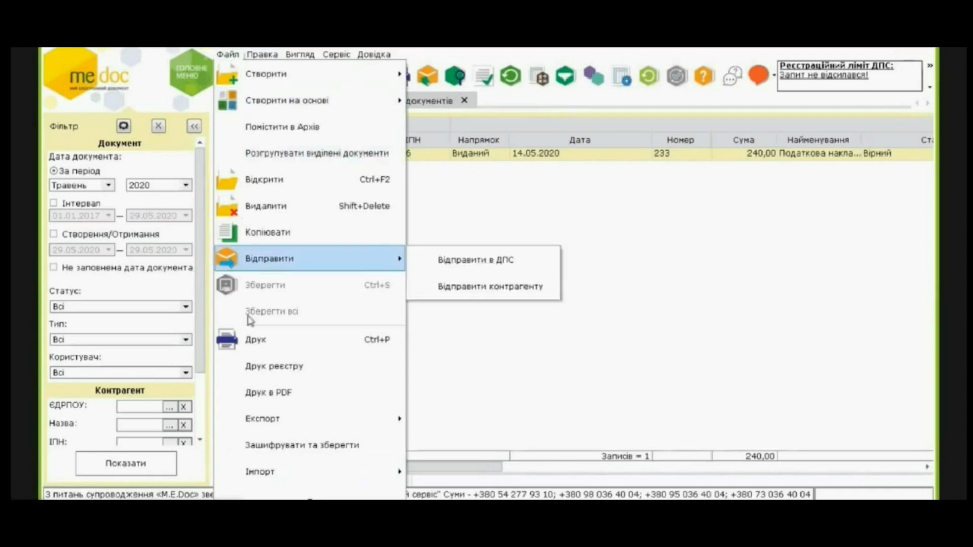
mouse_move(335, 422)
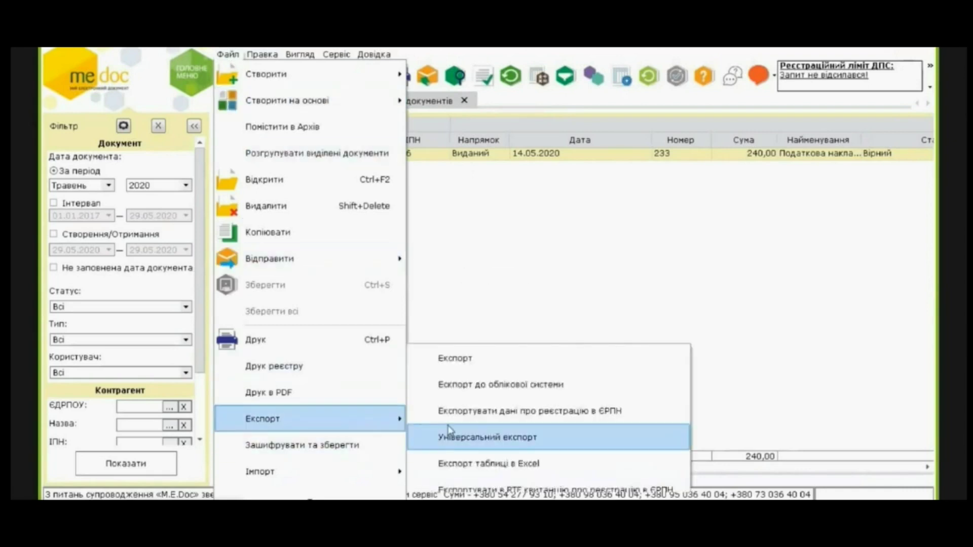
click(474, 394)
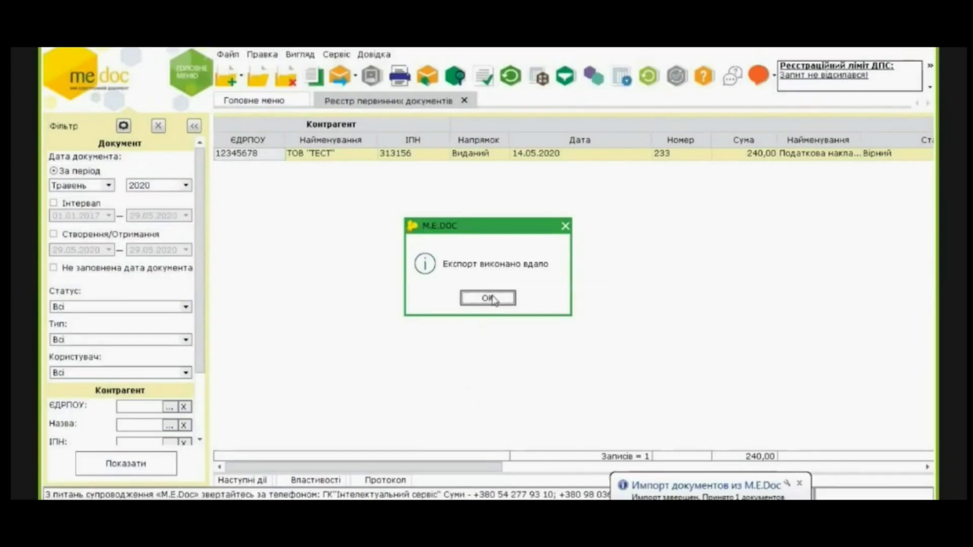
click(493, 299)
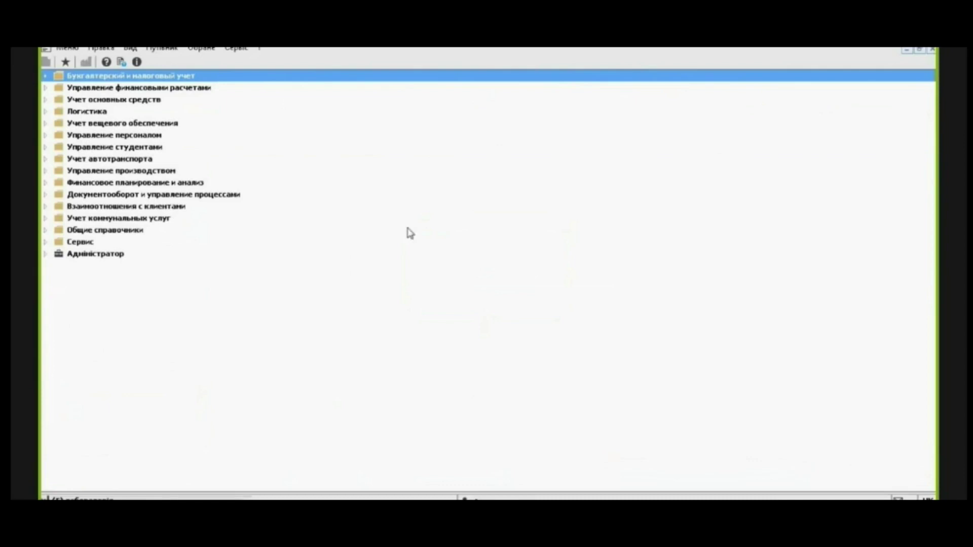
Step: Switch to the IS-pro accounting system and show the EXTERNAL journal in the sales tax invoice register
click(45, 76)
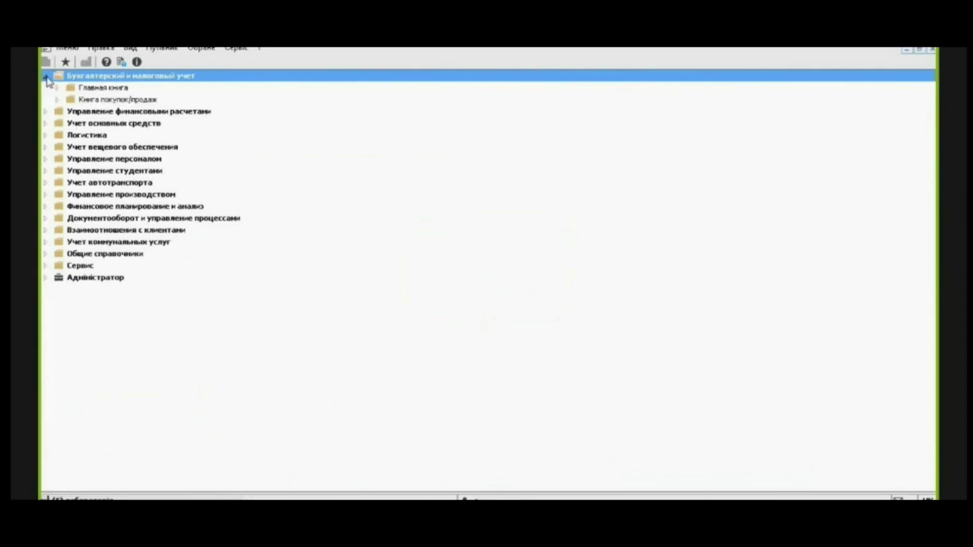
click(57, 100)
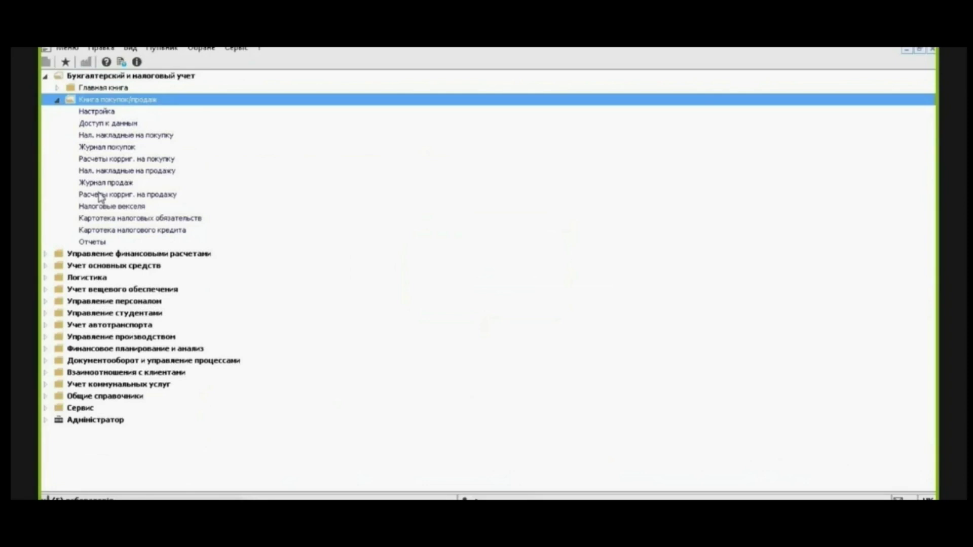
double_click(101, 172)
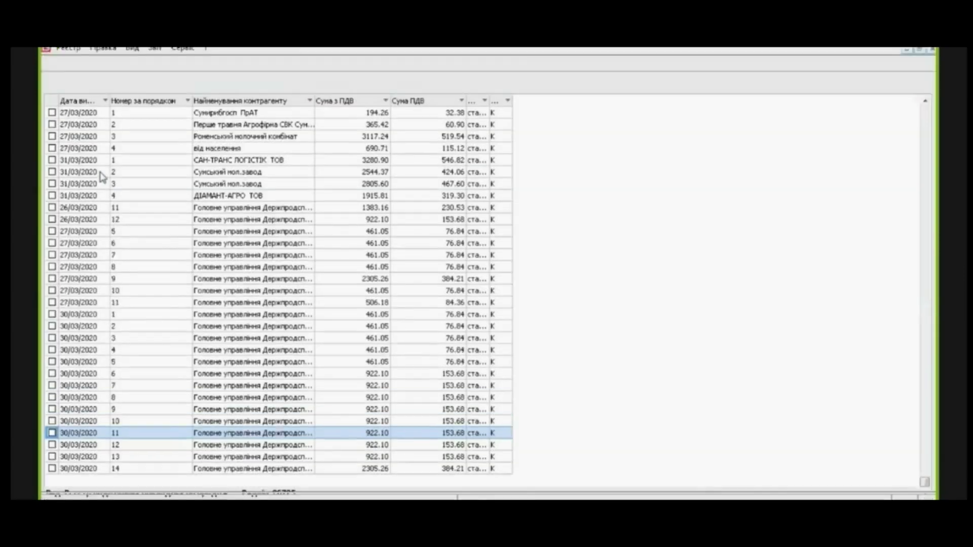
click(243, 84)
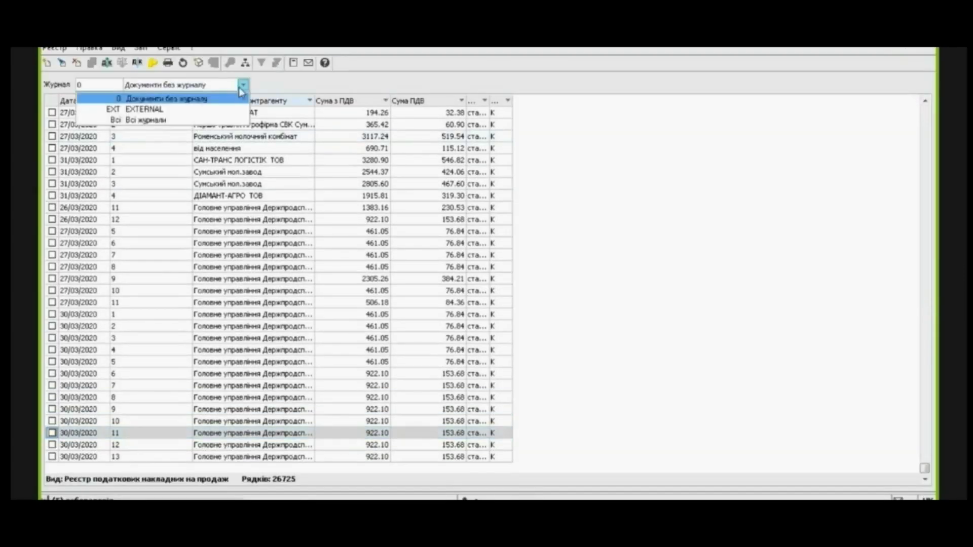
click(215, 110)
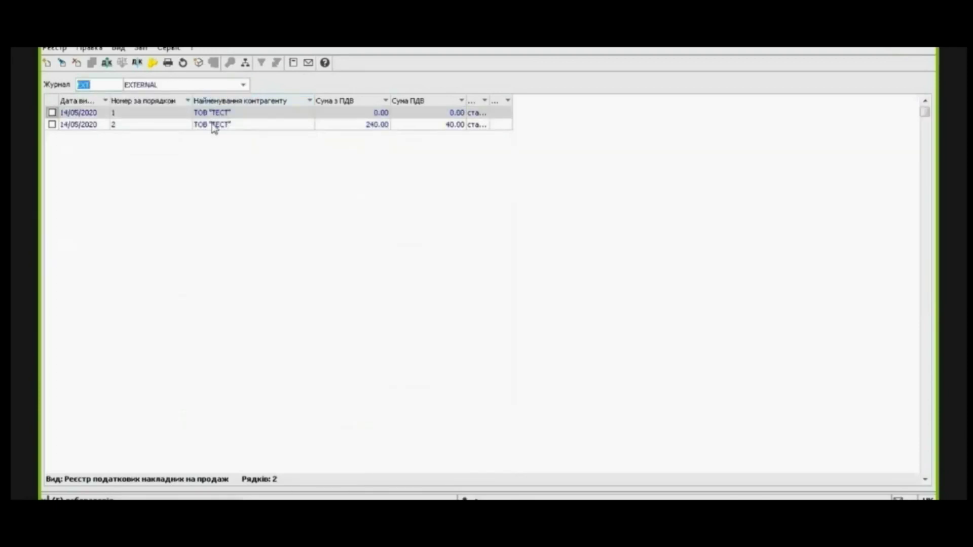
Step: Open tax invoice 2 for ТОВ "ТЕСТ" from the EXTERNAL journal and call up its choice of print forms
click(214, 125)
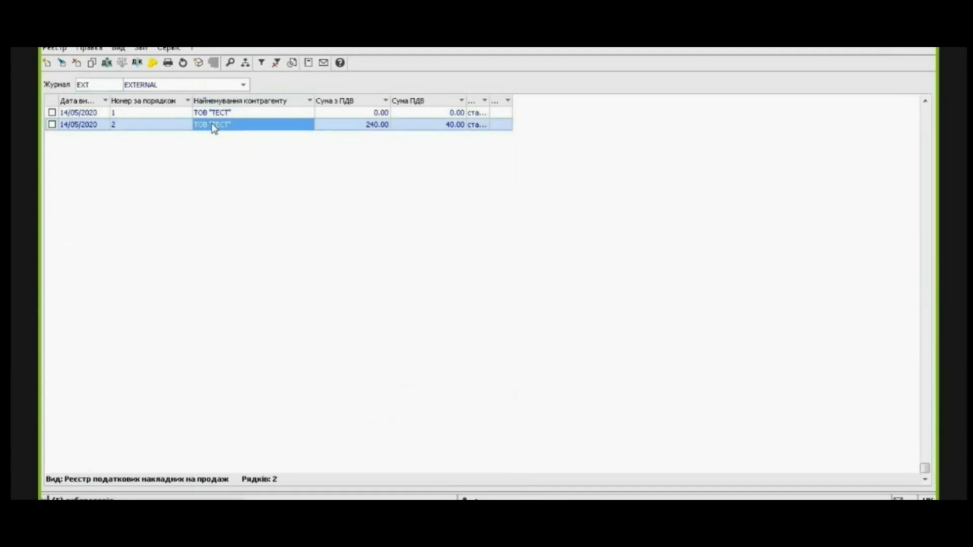
double_click(174, 127)
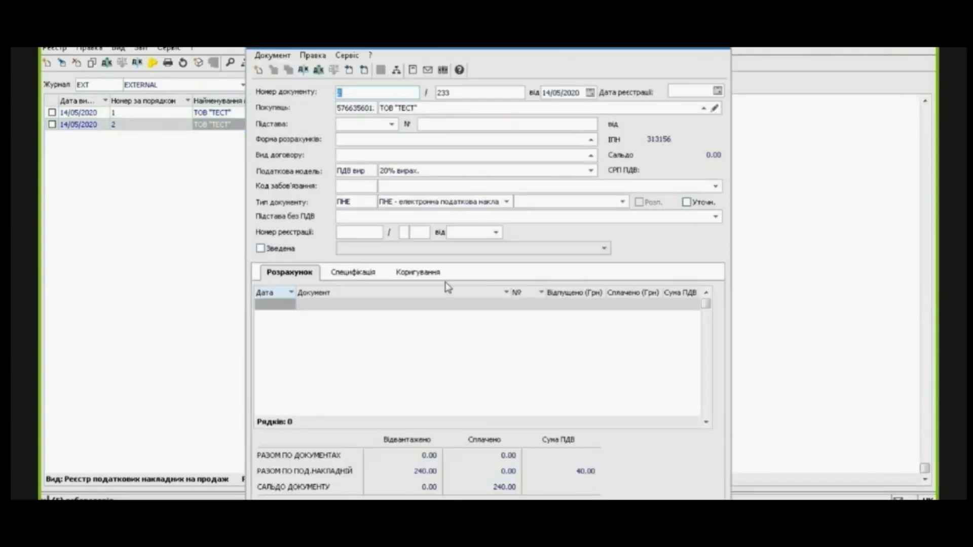
click(277, 57)
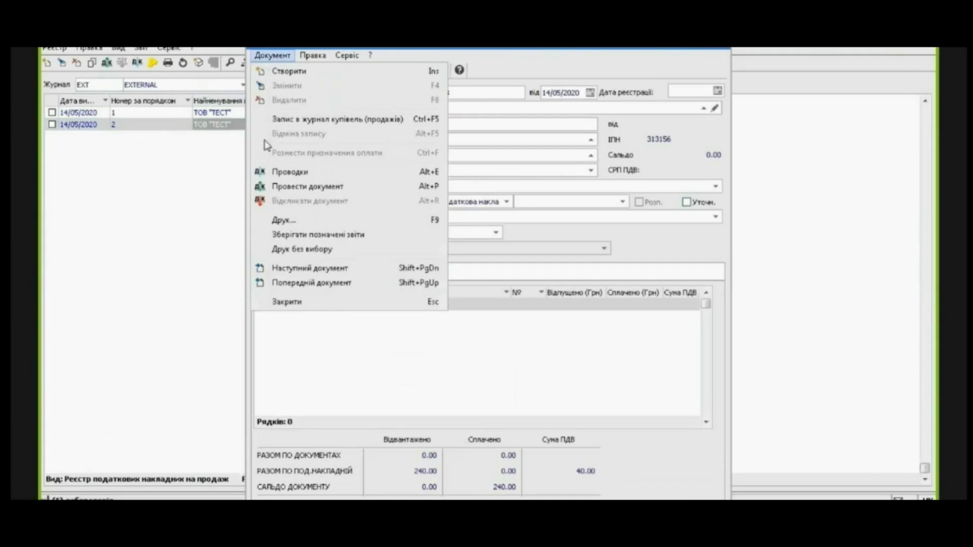
click(281, 218)
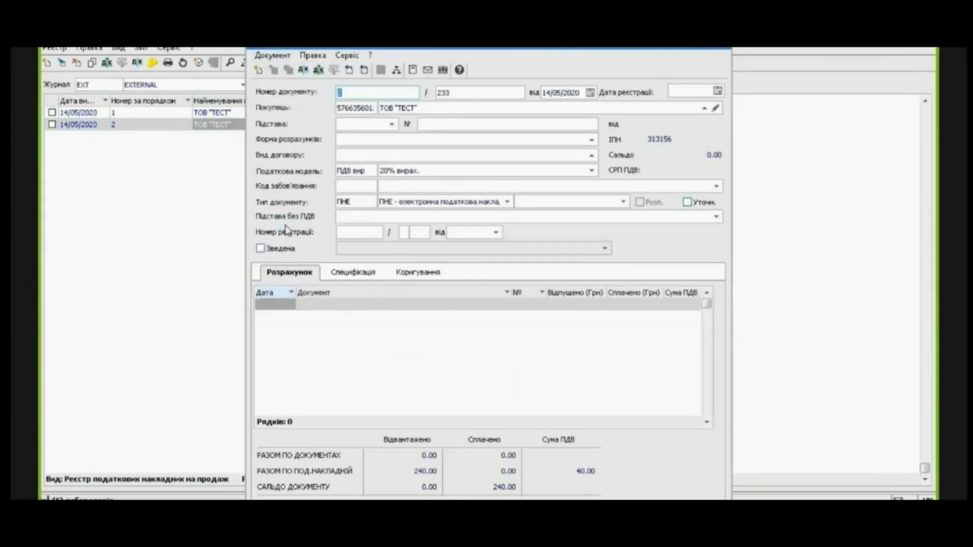
Step: Add the report FR Податкова накладна 2018 (R374_016) to the report menu and close the report menu settings
click(373, 153)
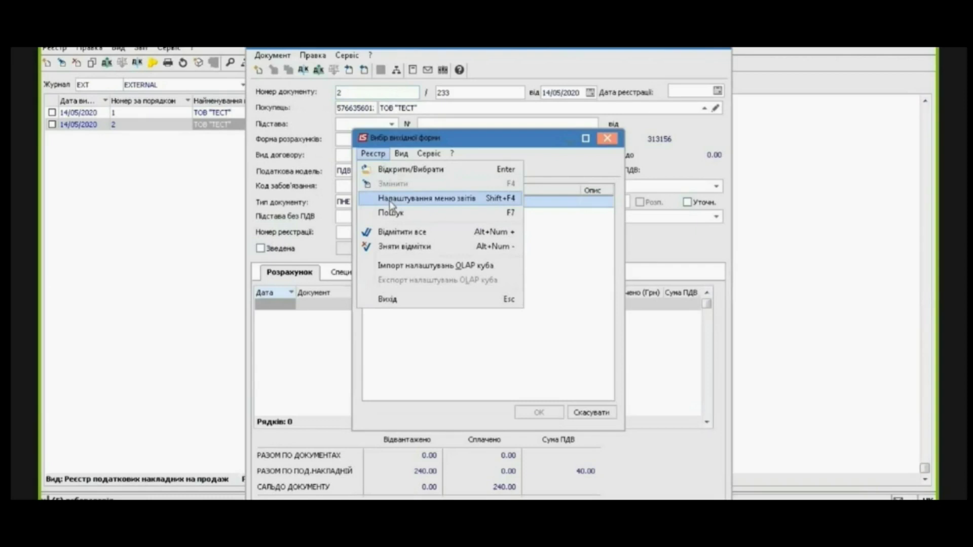
click(387, 201)
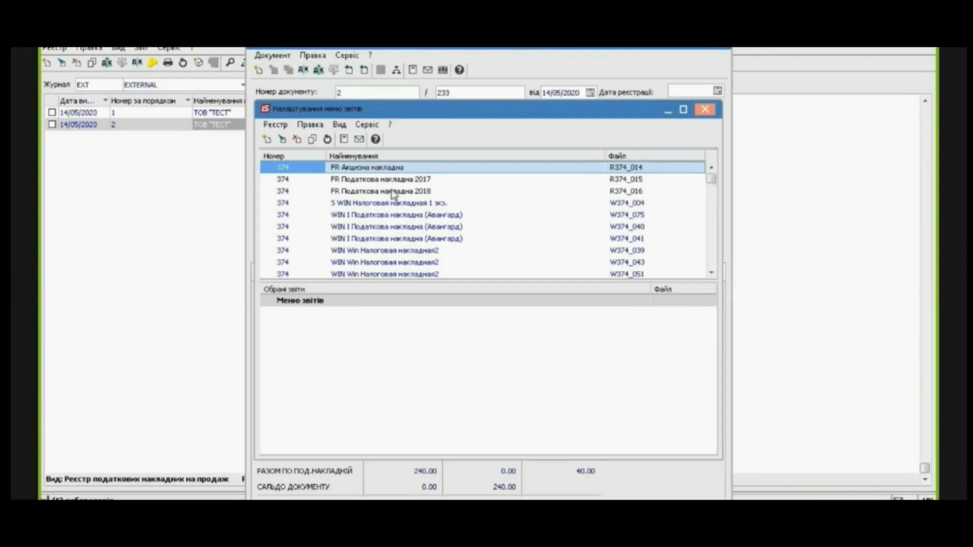
click(393, 193)
double_click(393, 192)
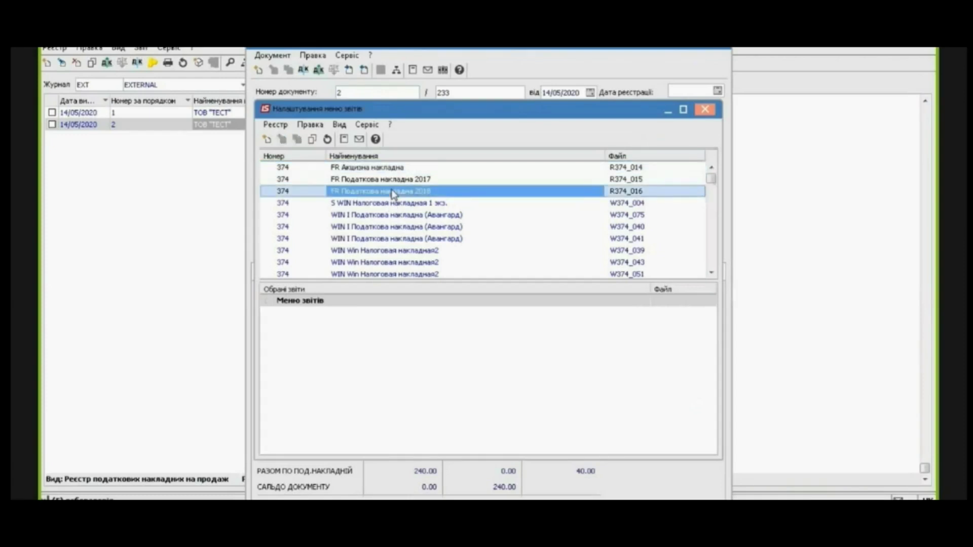
key(Escape)
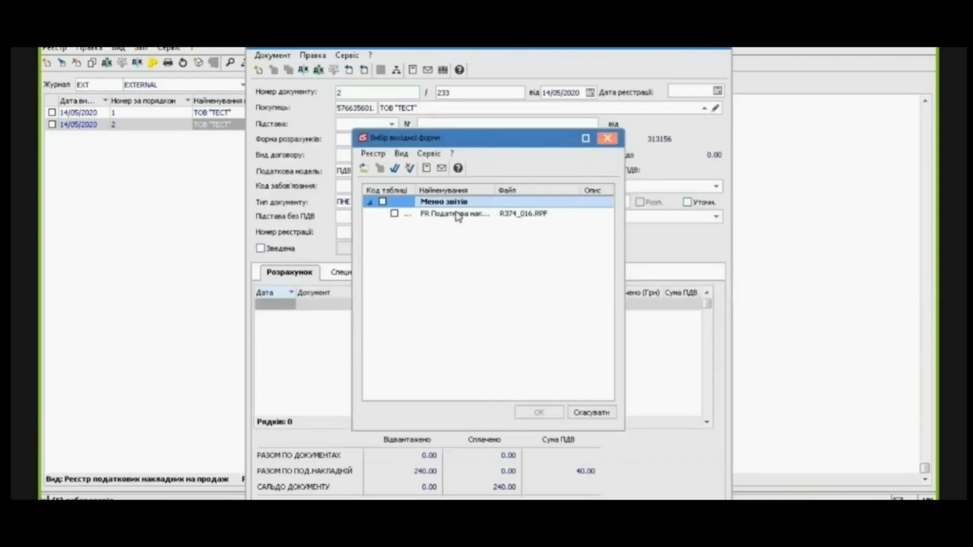
Step: Generate the FR Податкова накладна 2018 print form for the invoice with the option Друк без коментарів номенклатури
key(Escape)
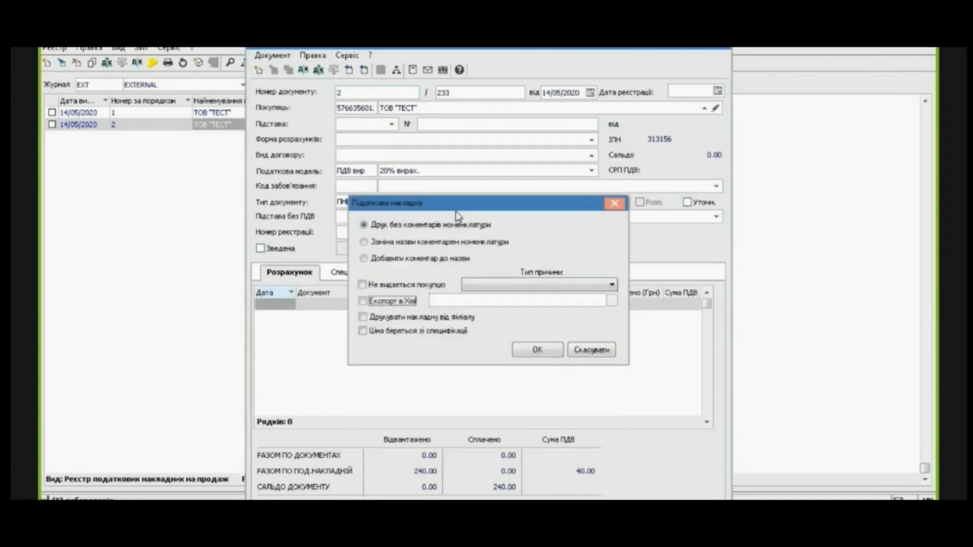
click(530, 357)
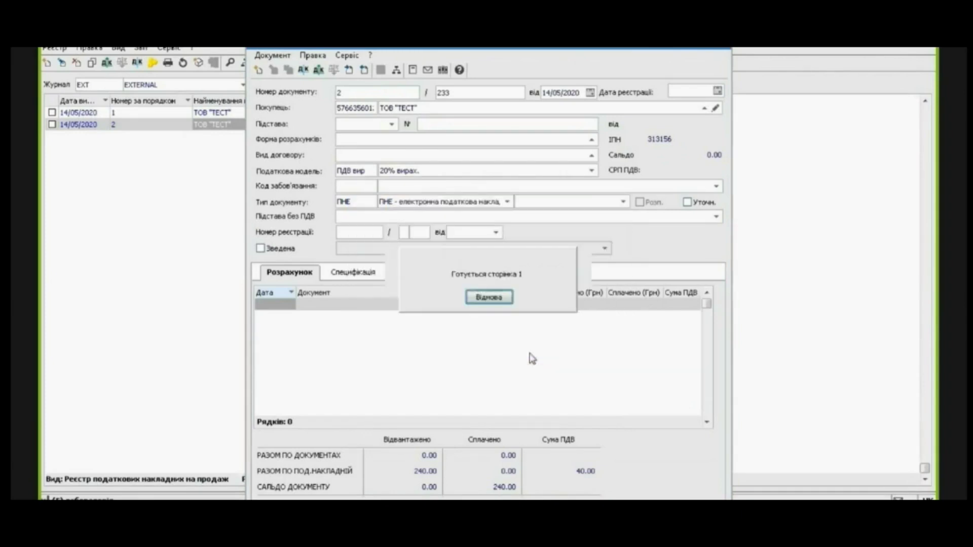